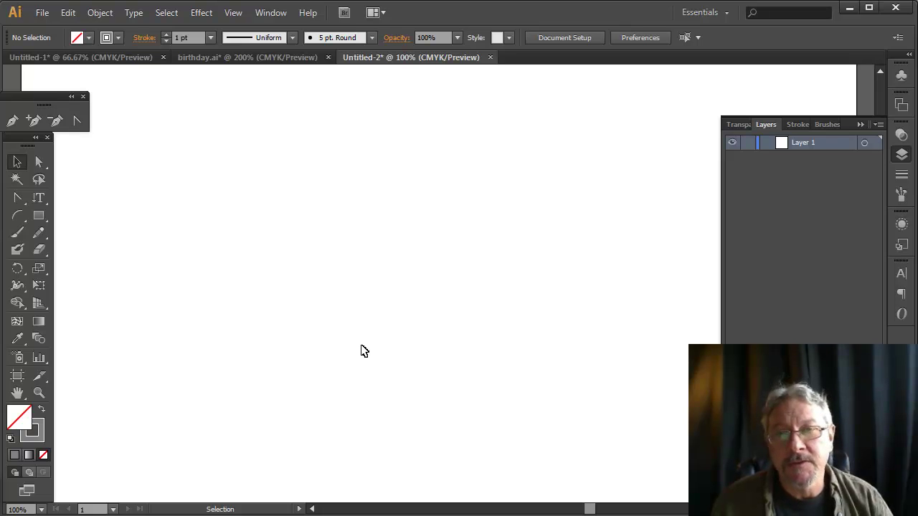
# Step: Sketch a freehand rounded loop near the upper middle of the page with the Pencil tool
pyautogui.click(38, 233)
pyautogui.moveTo(352, 189)
pyautogui.mouseDown()
pyautogui.moveTo(343, 285)
pyautogui.moveTo(387, 218)
pyautogui.mouseUp()
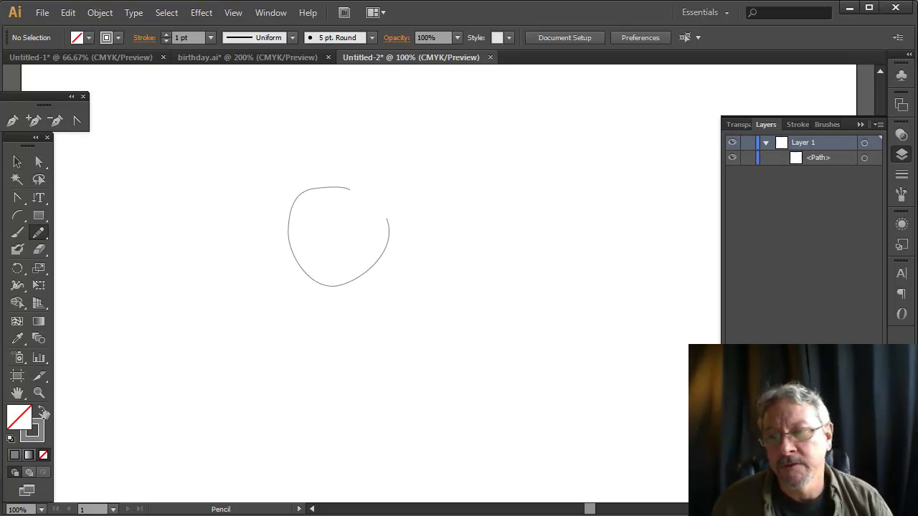
pyautogui.click(43, 413)
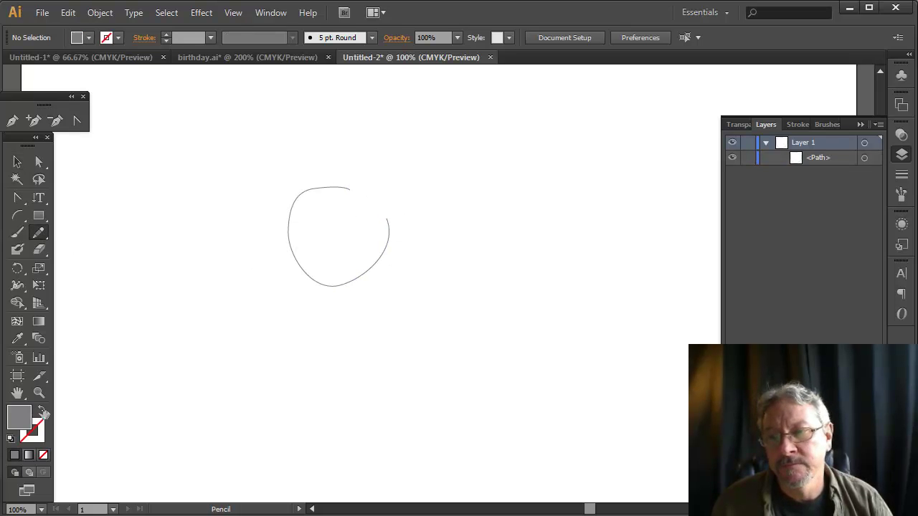
# Step: Select the loop and swap its colours so it has a solid grey fill and no outline
pyautogui.click(17, 167)
pyautogui.click(290, 227)
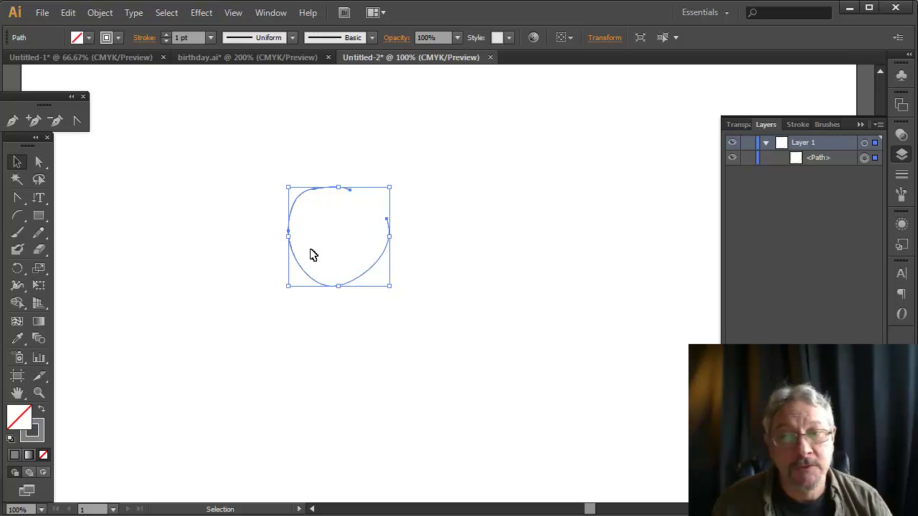
pyautogui.click(42, 414)
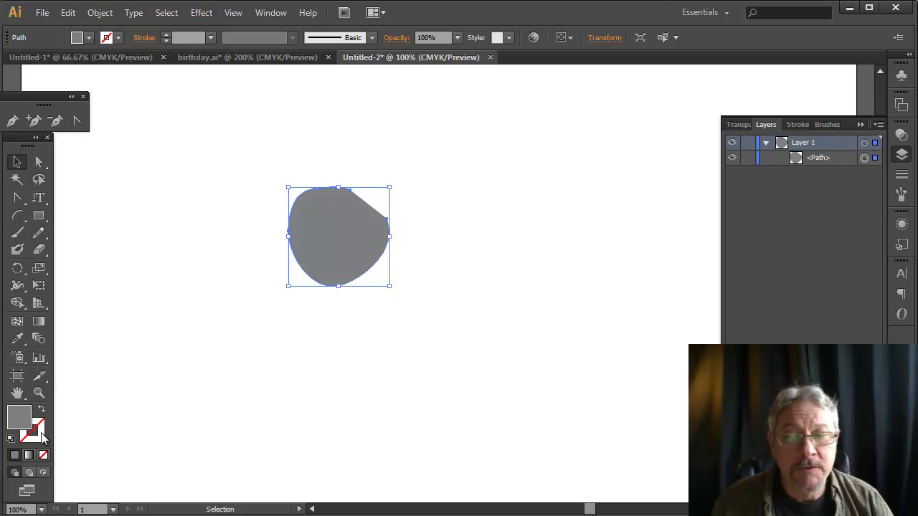
pyautogui.click(430, 242)
pyautogui.hotkey('ctrl', 'a')
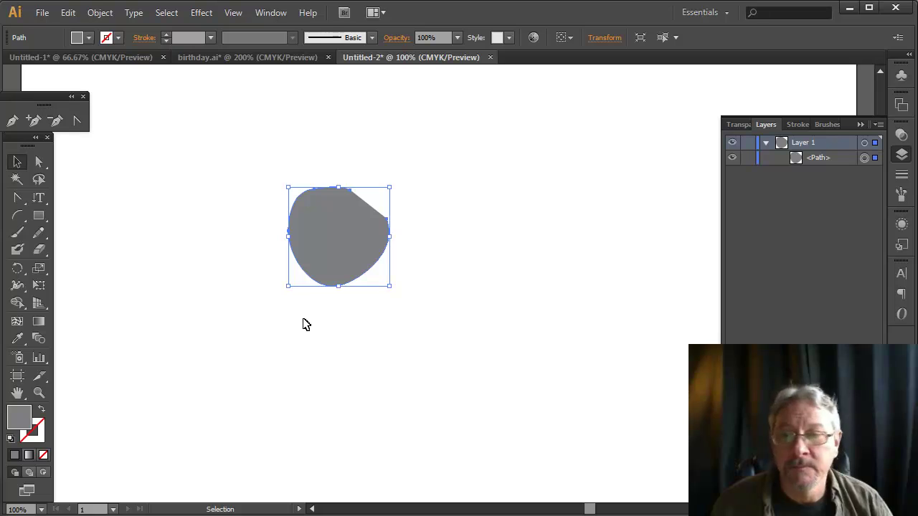
# Step: Swap the loop back to an unfilled grey outline and raise its stroke weight to 13 pt
pyautogui.click(41, 414)
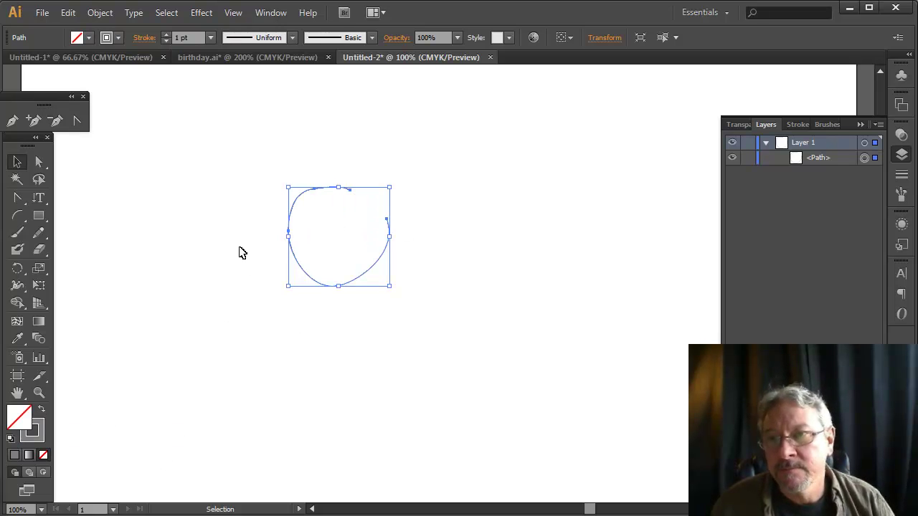
pyautogui.click(166, 34)
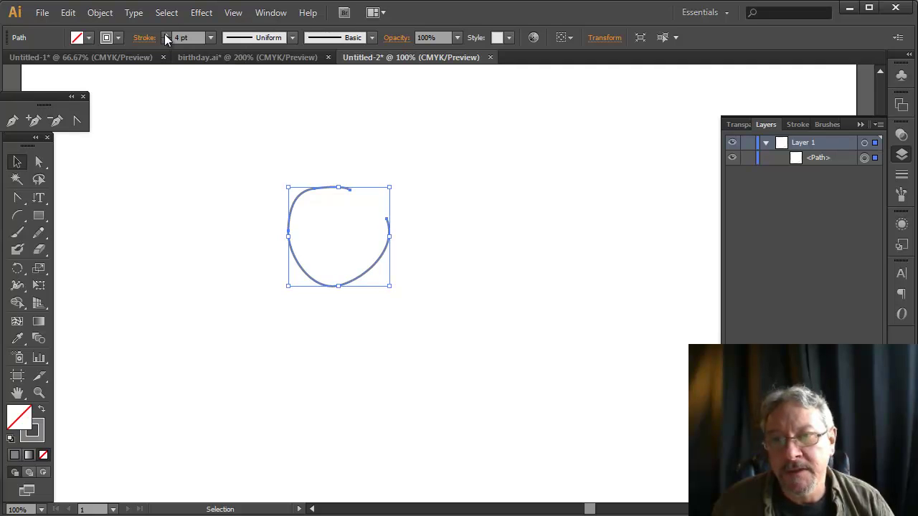
pyautogui.click(165, 35)
pyautogui.click(165, 34)
pyautogui.click(165, 34)
pyautogui.click(166, 35)
pyautogui.click(166, 35)
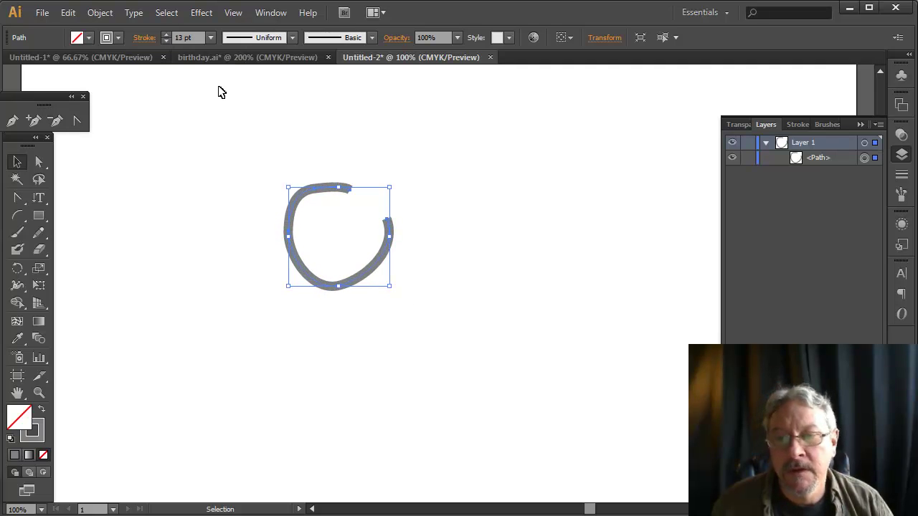
# Step: Zoom to 200% and give the stroke Round Cap ends and Round Join corners
pyautogui.click(902, 177)
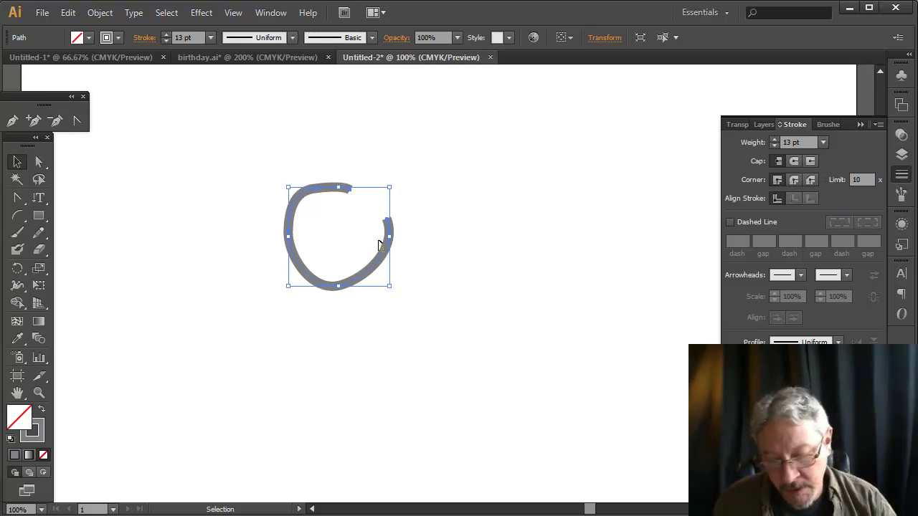
pyautogui.hotkey('ctrl', '=')
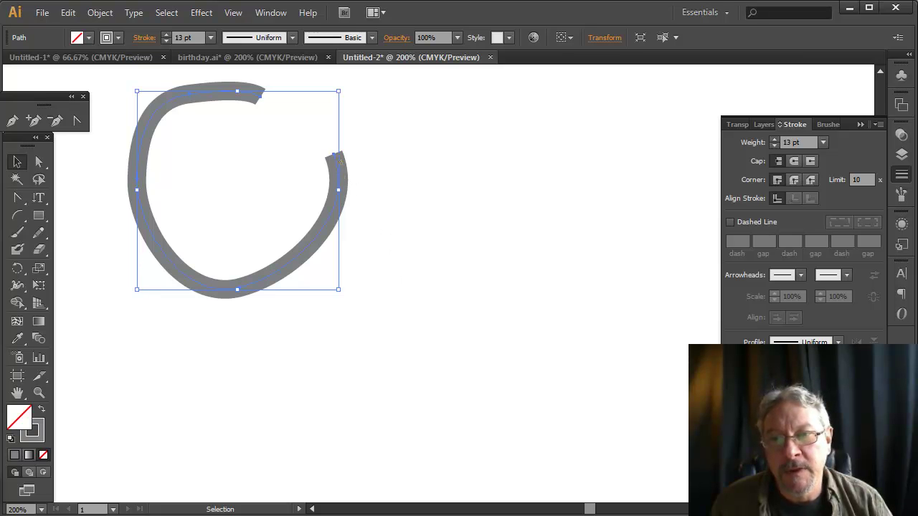
pyautogui.click(795, 161)
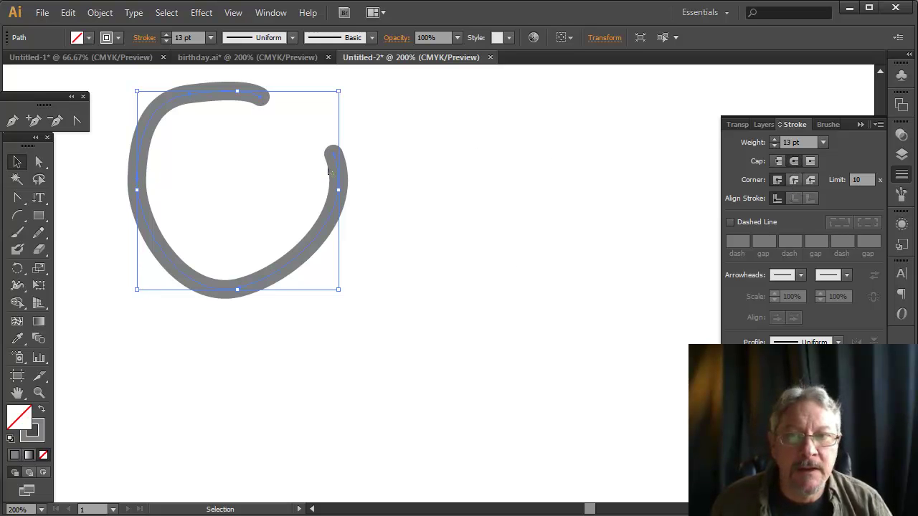
pyautogui.click(807, 163)
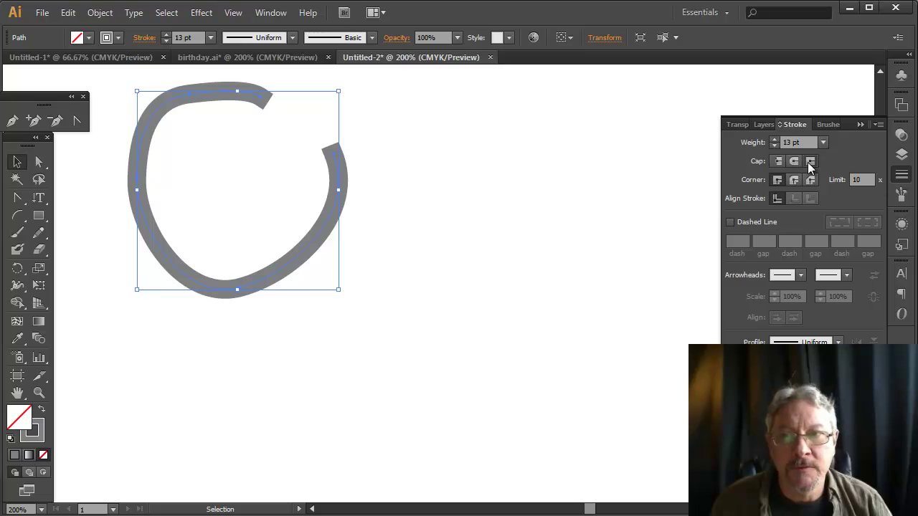
pyautogui.click(795, 162)
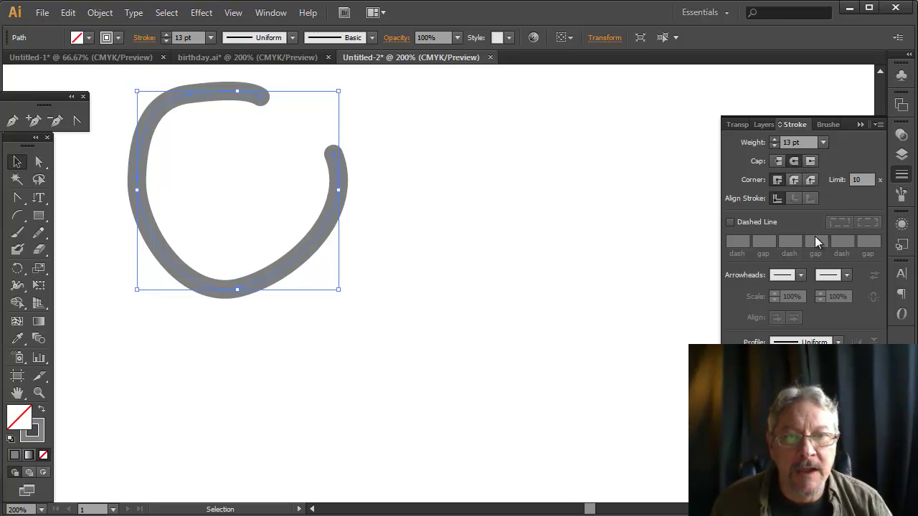
pyautogui.click(795, 181)
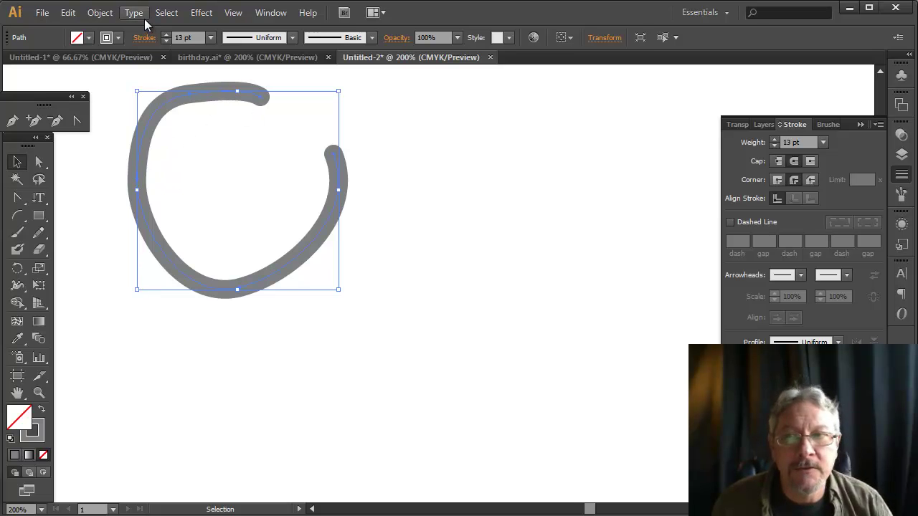
# Step: Expand the thick stroke into a grey-filled shape with Object > Expand
pyautogui.click(103, 13)
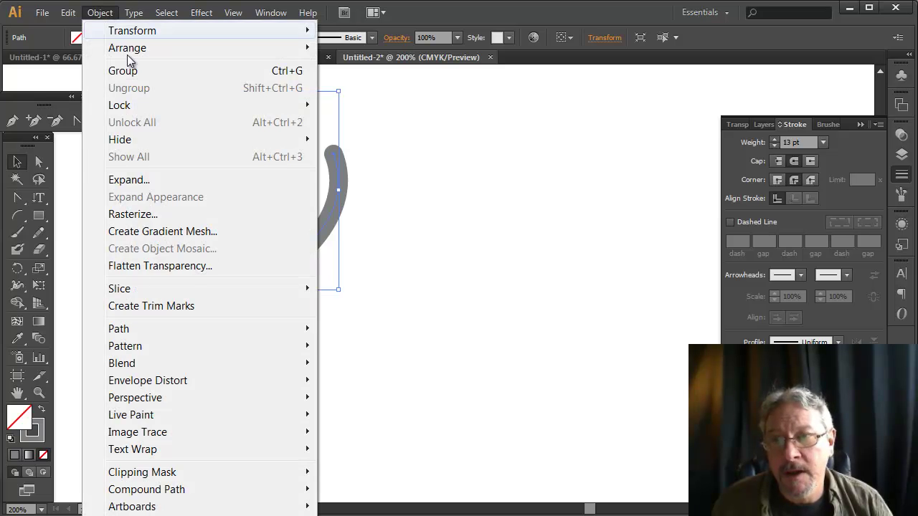
pyautogui.click(140, 182)
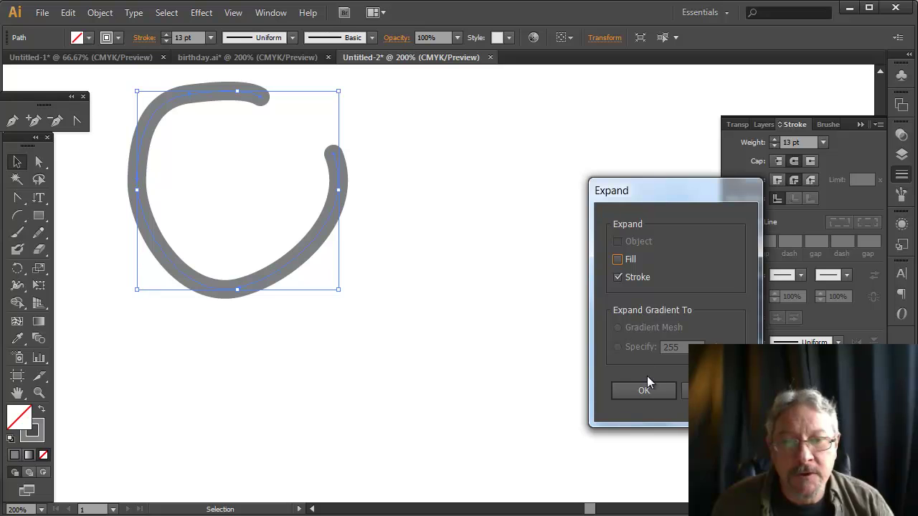
pyautogui.click(660, 394)
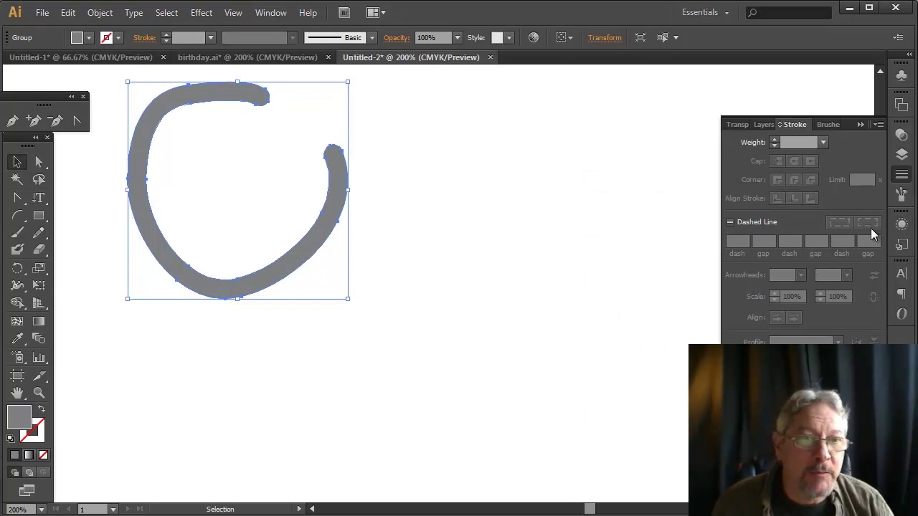
# Step: In the Layers panel, drag the group's <Path> sublayer up onto Layer 1 to ungroup it
pyautogui.click(903, 155)
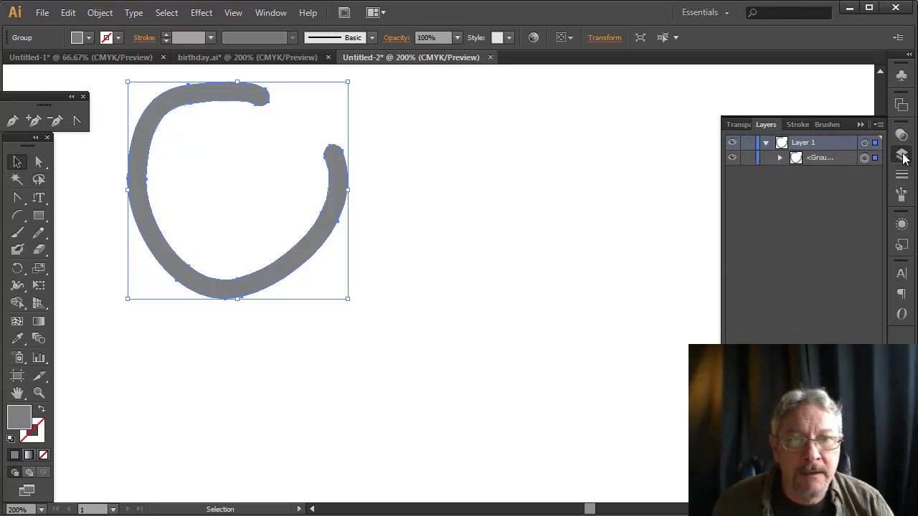
pyautogui.click(780, 158)
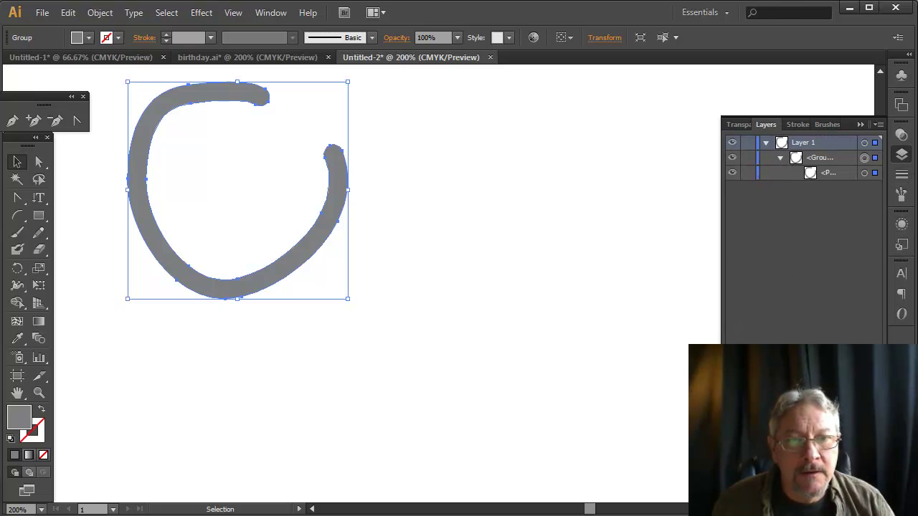
pyautogui.click(864, 172)
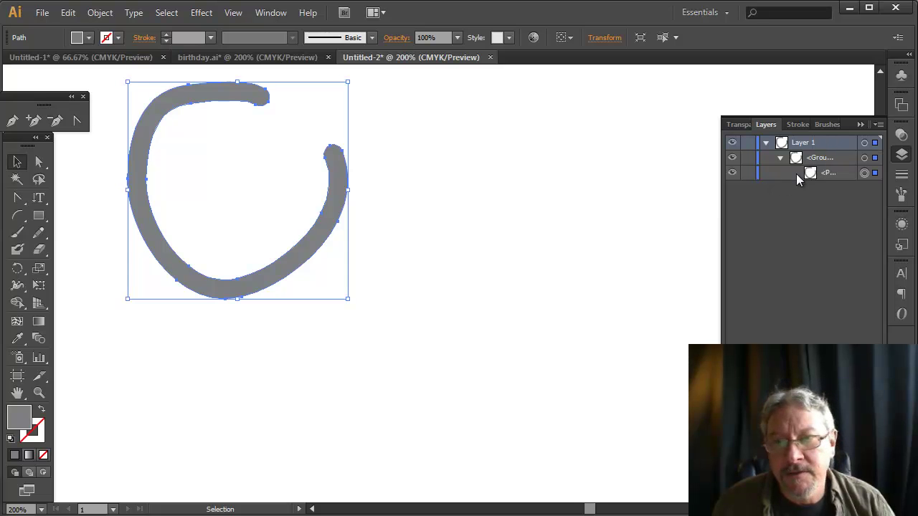
pyautogui.click(825, 172)
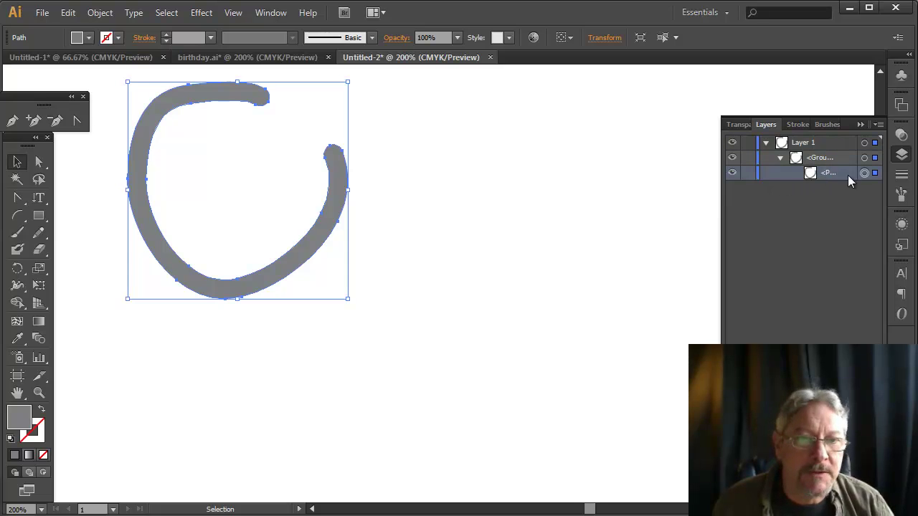
pyautogui.moveTo(835, 173); pyautogui.dragTo(833, 154)
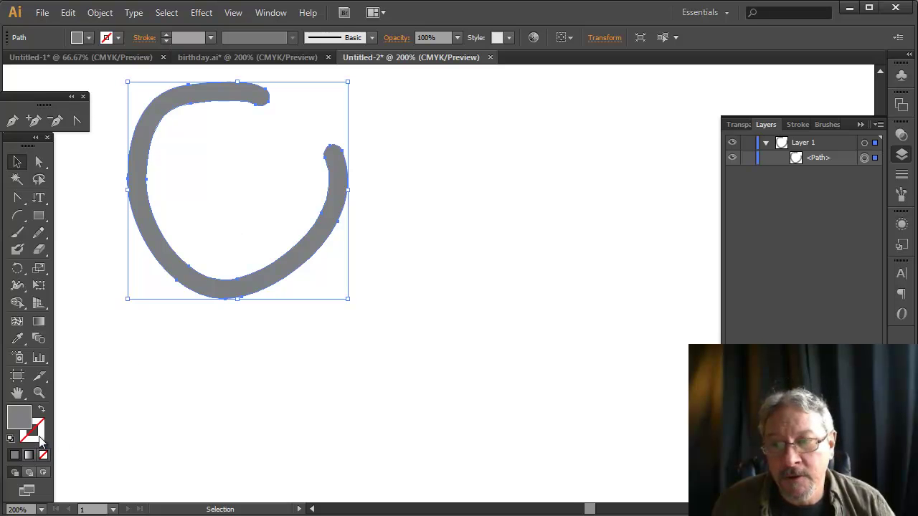
# Step: Add a black stroke to the grey C-shape and set its weight to 4 pt
pyautogui.click(14, 454)
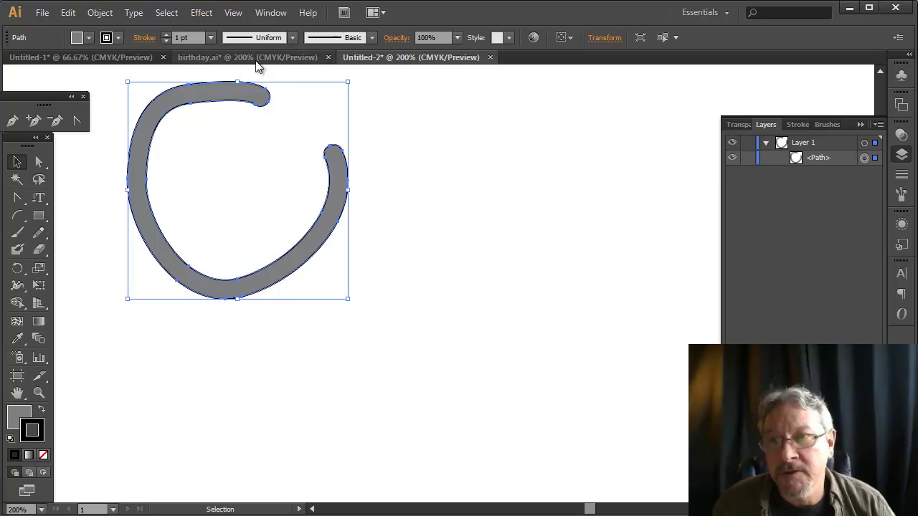
pyautogui.click(166, 35)
pyautogui.click(165, 34)
pyautogui.click(166, 34)
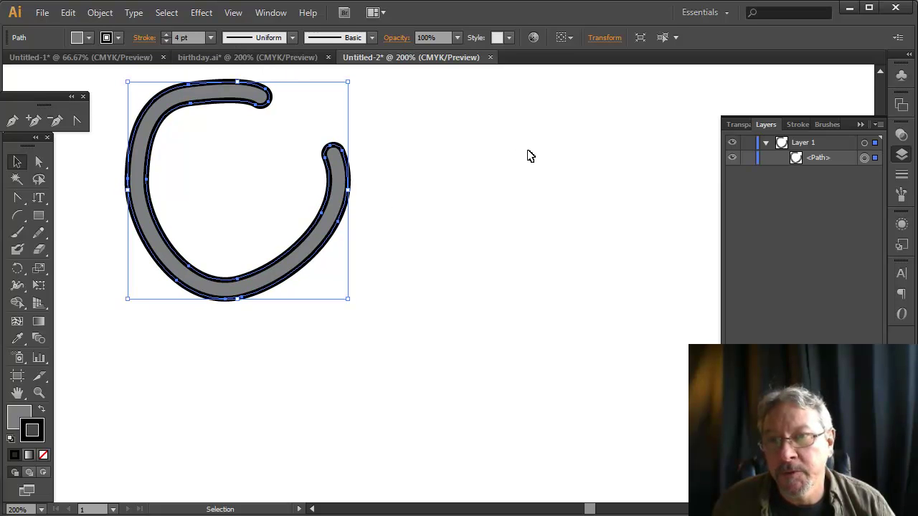
pyautogui.click(511, 178)
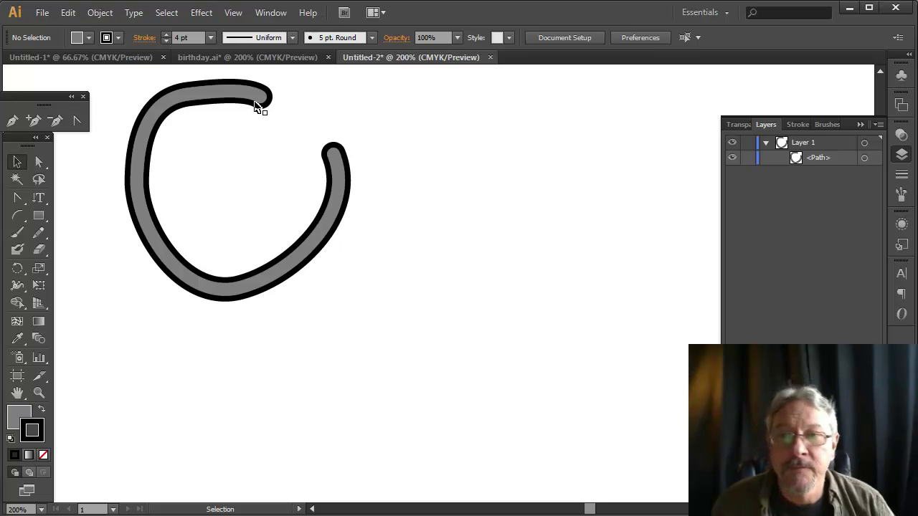
pyautogui.click(260, 104)
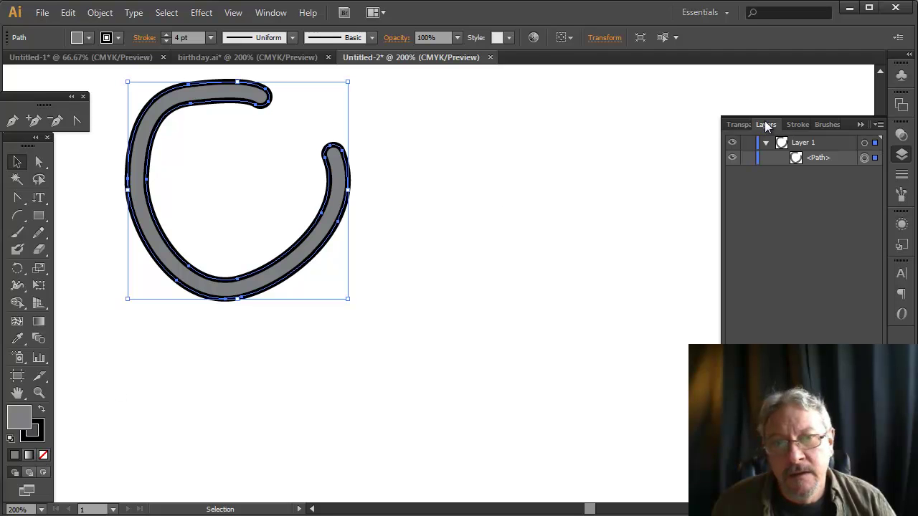
# Step: Give the C-shape a white-to-black gradient fill and open Object > Expand with Fill, Stroke and 255 steps
pyautogui.click(28, 457)
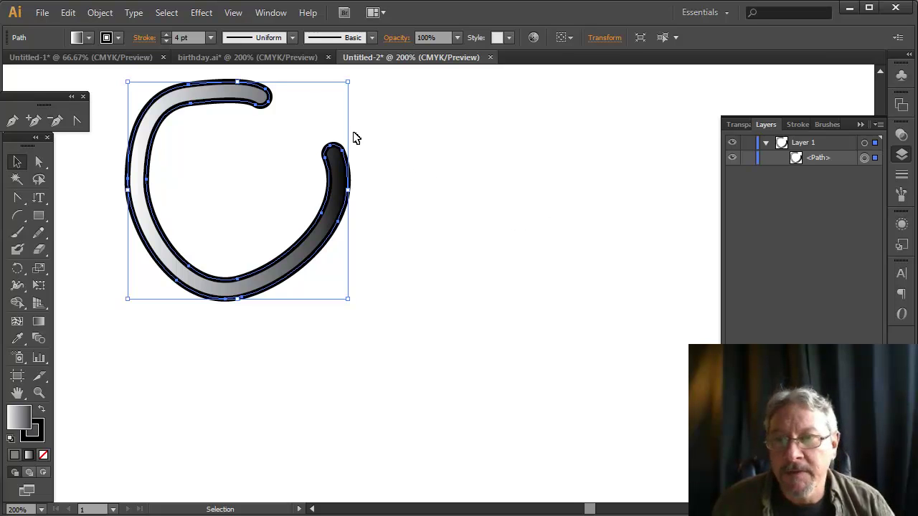
pyautogui.click(108, 16)
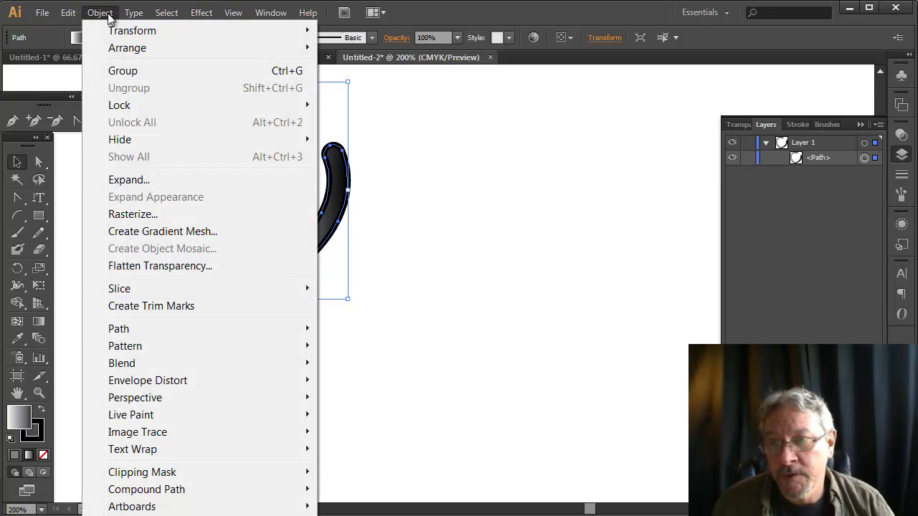
pyautogui.click(114, 180)
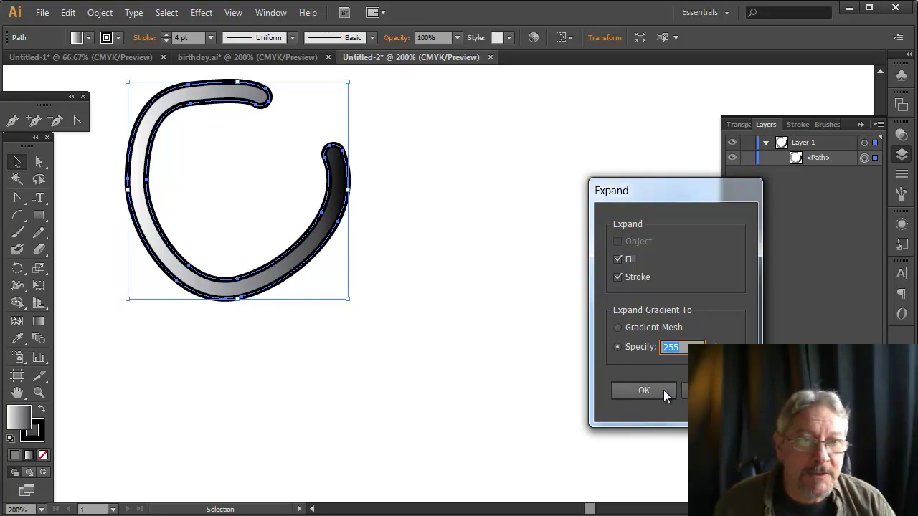
# Step: Confirm the 255-step expansion and reveal the resulting strip paths in the Layers panel
pyautogui.click(663, 390)
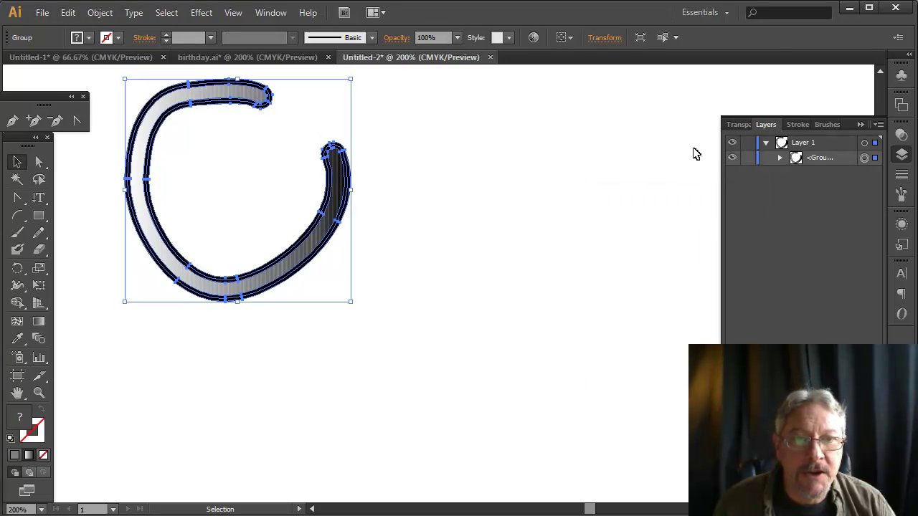
pyautogui.click(780, 157)
pyautogui.click(794, 188)
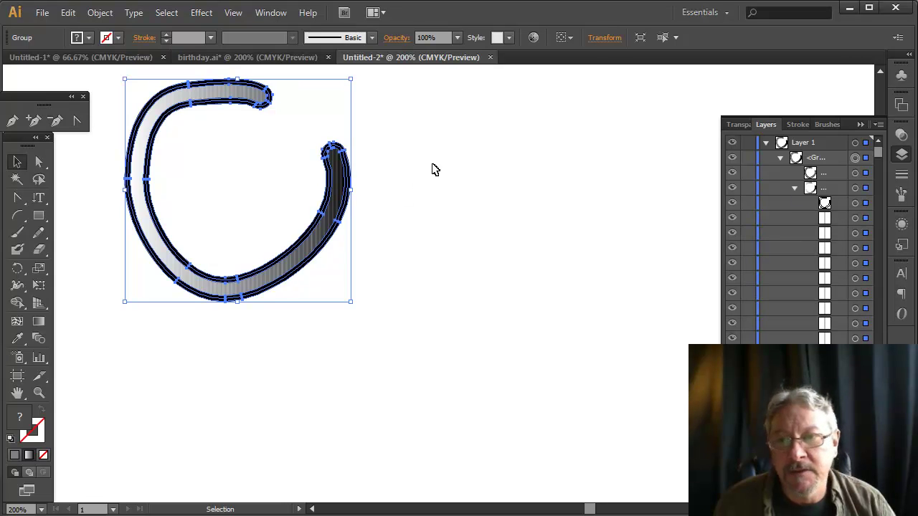
pyautogui.click(433, 169)
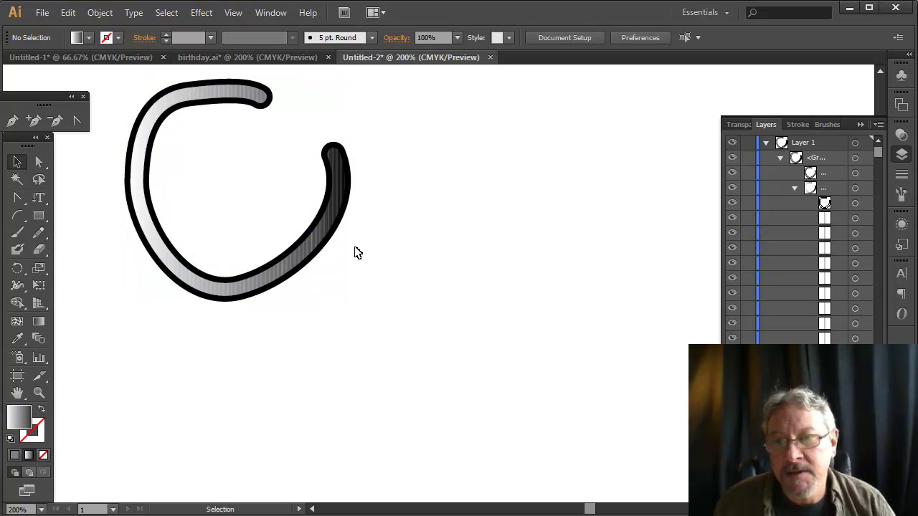
pyautogui.click(197, 101)
# Step: Inspect individual thin gradient strips with the Direct Selection tool, then return to the Selection tool
pyautogui.click(38, 162)
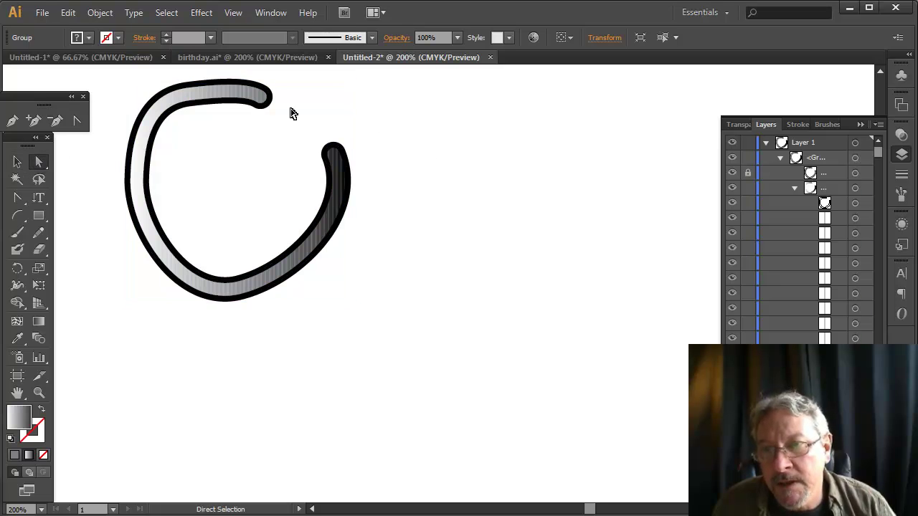
pyautogui.click(246, 97)
pyautogui.click(225, 101)
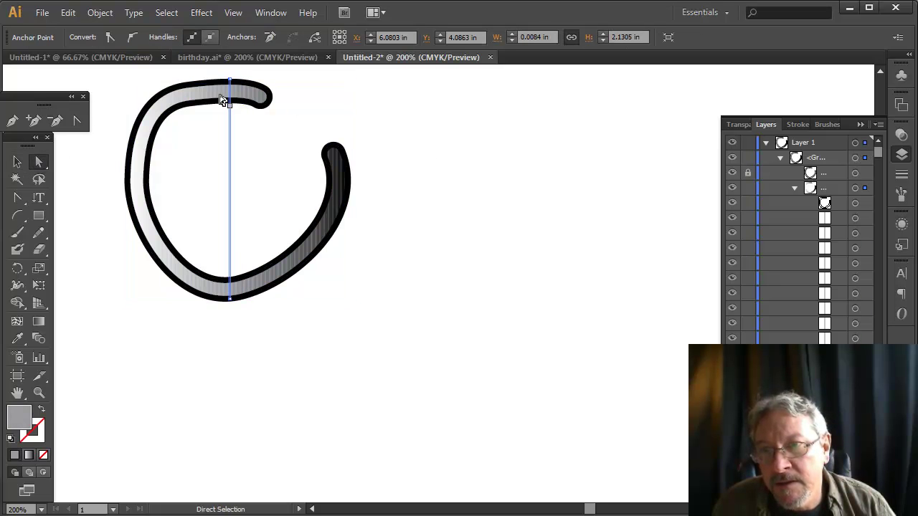
pyautogui.click(220, 101)
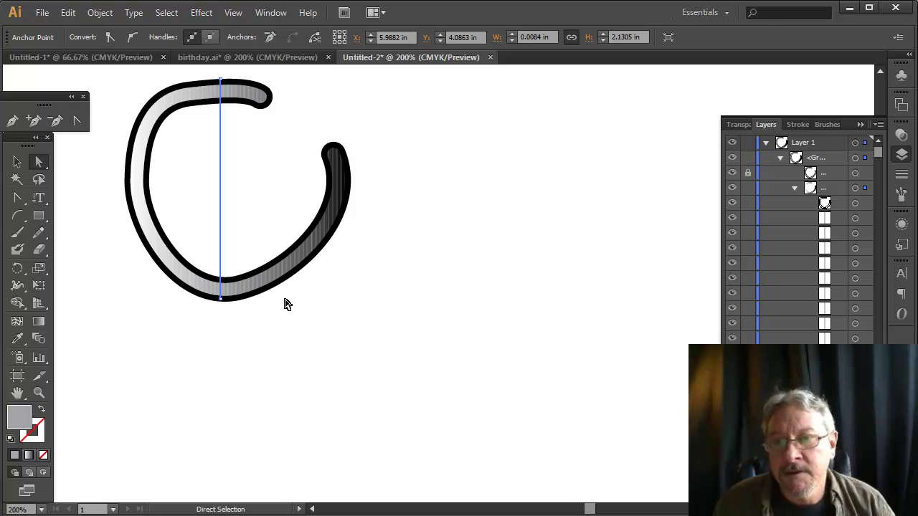
pyautogui.click(476, 168)
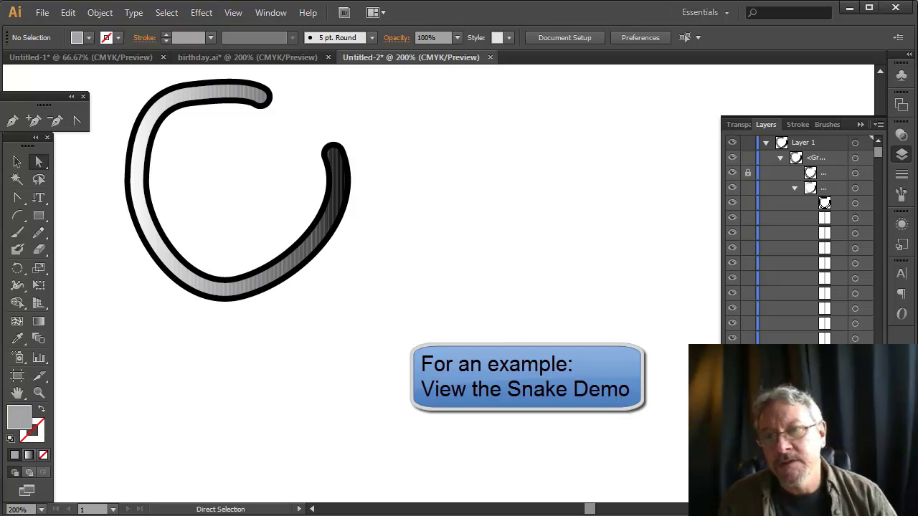
pyautogui.click(17, 162)
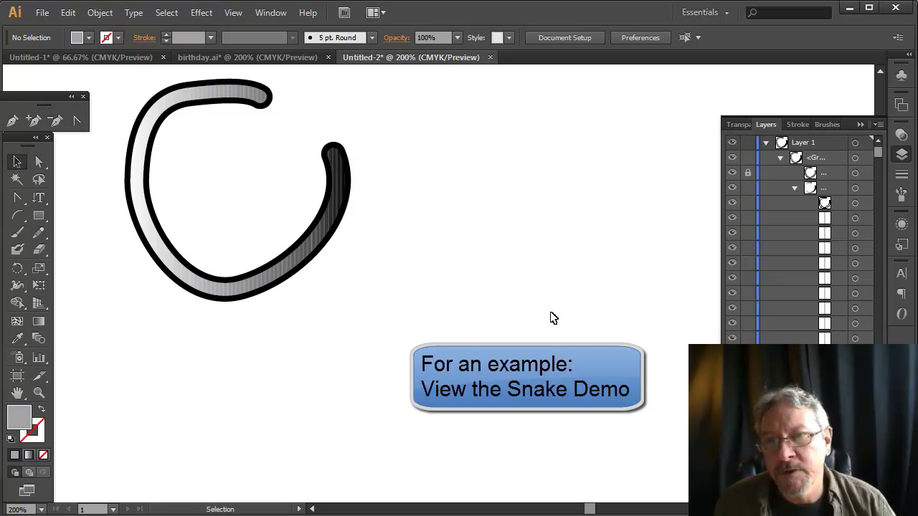